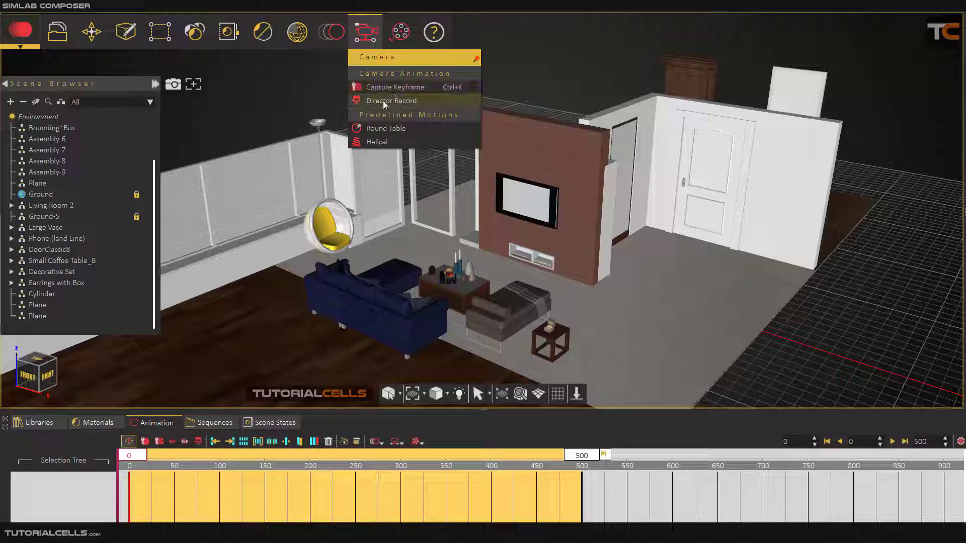
pyautogui.click(748, 314)
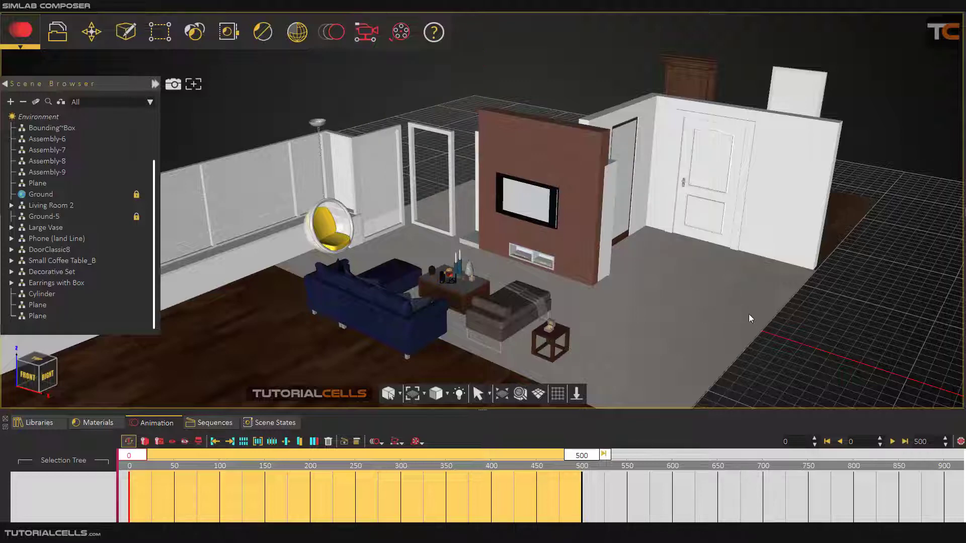
pyautogui.moveTo(760, 350); pyautogui.dragTo(734, 380)
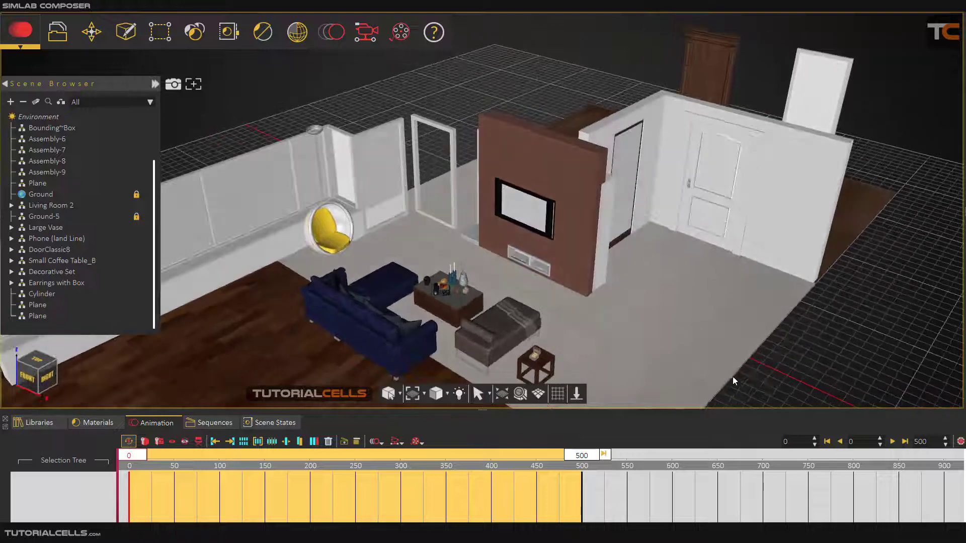
pyautogui.click(361, 36)
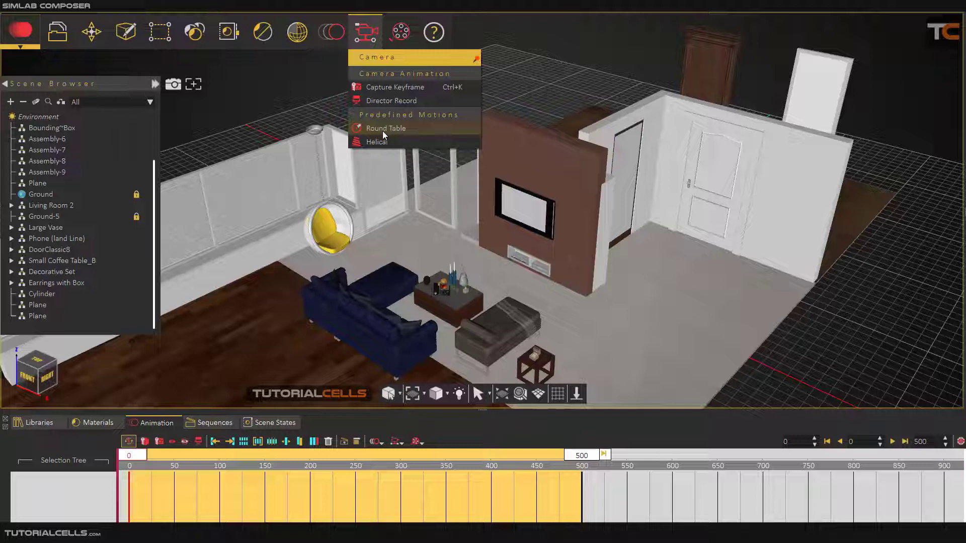
pyautogui.click(330, 29)
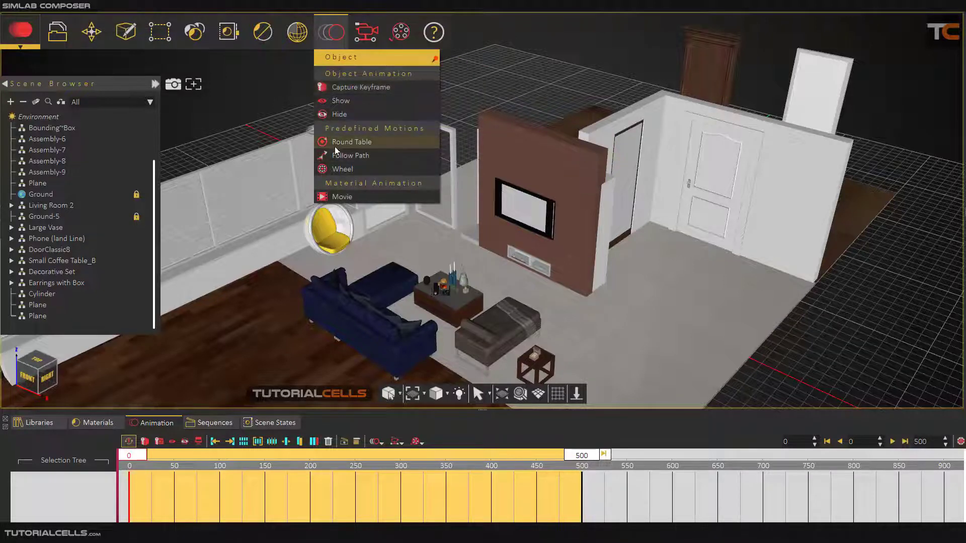
pyautogui.click(371, 33)
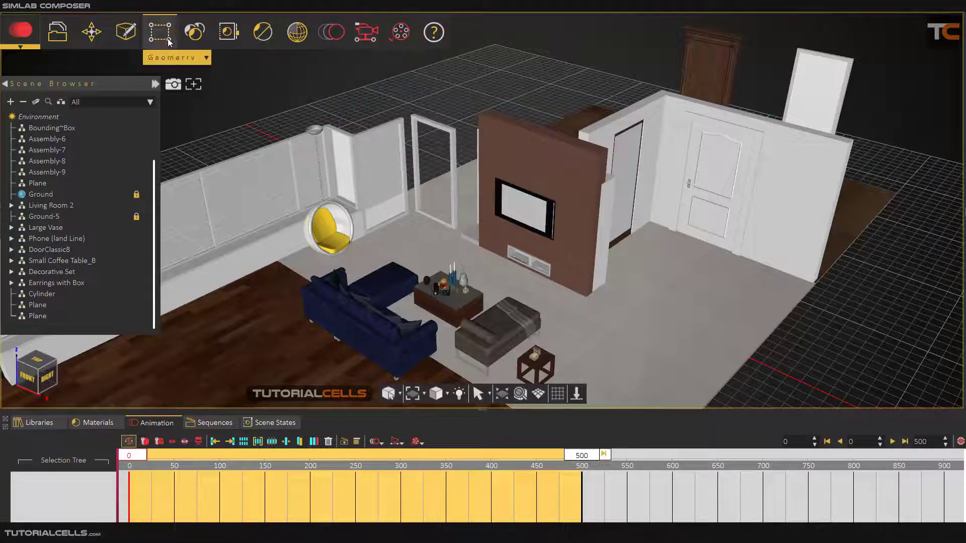
# Add a camera to the scene, move it close to the coffee table and centre its target on the phone
pyautogui.click(135, 38)
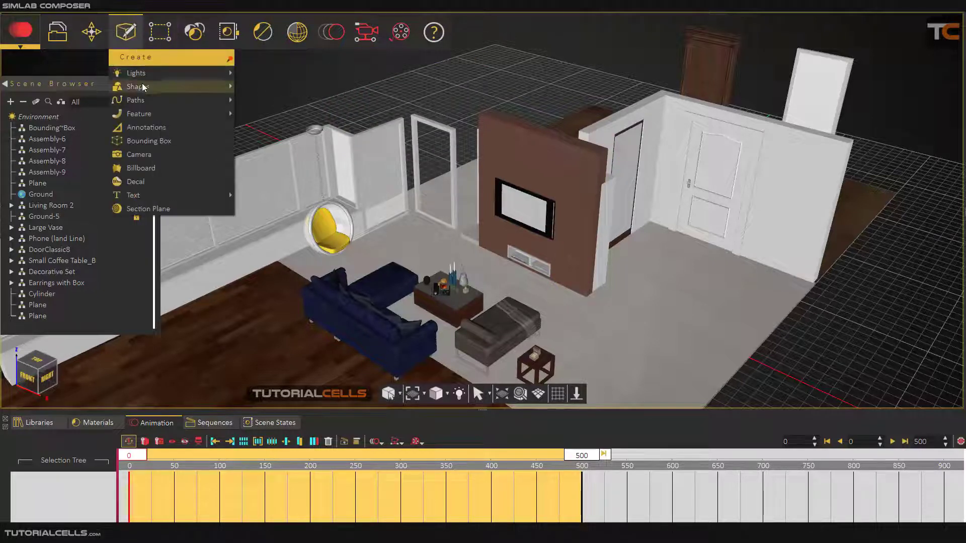
pyautogui.click(153, 155)
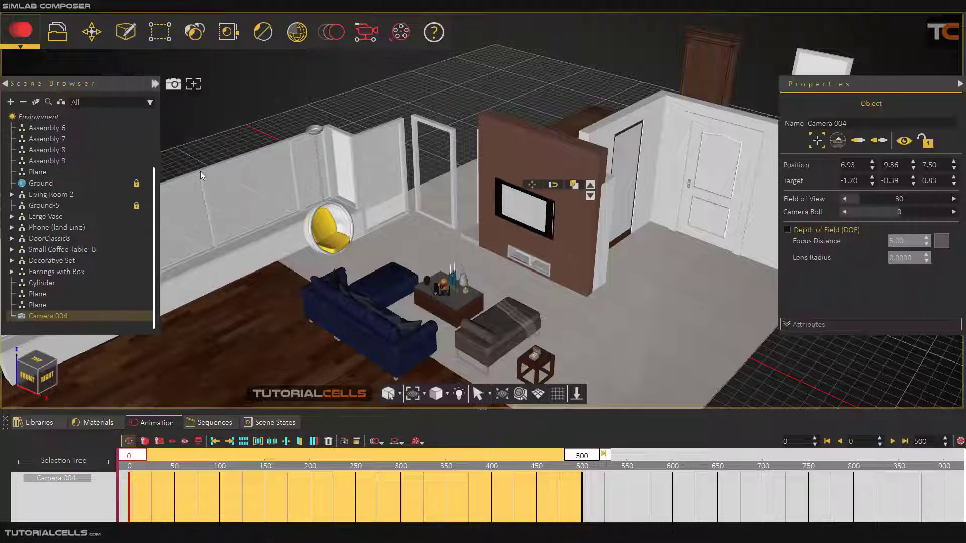
pyautogui.click(857, 143)
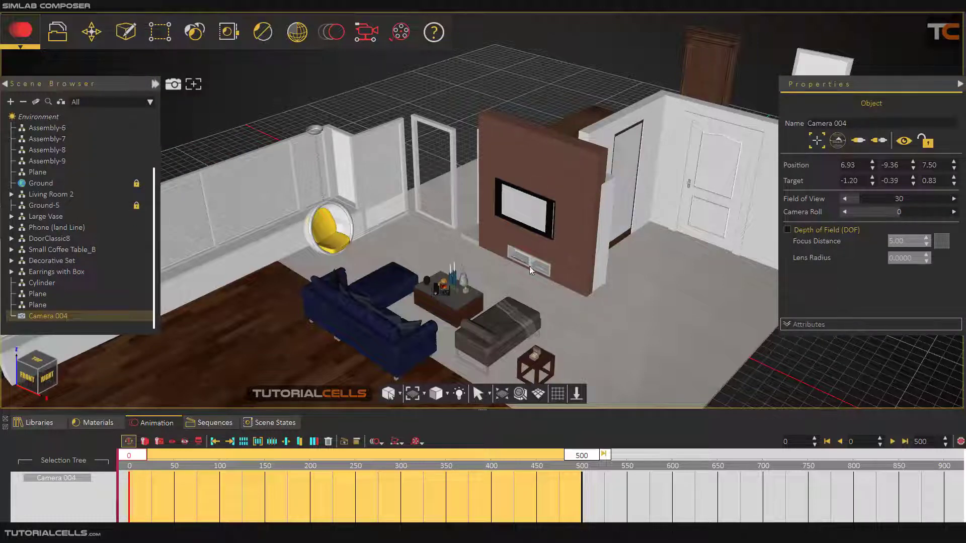
pyautogui.scroll(10, 445, 297)
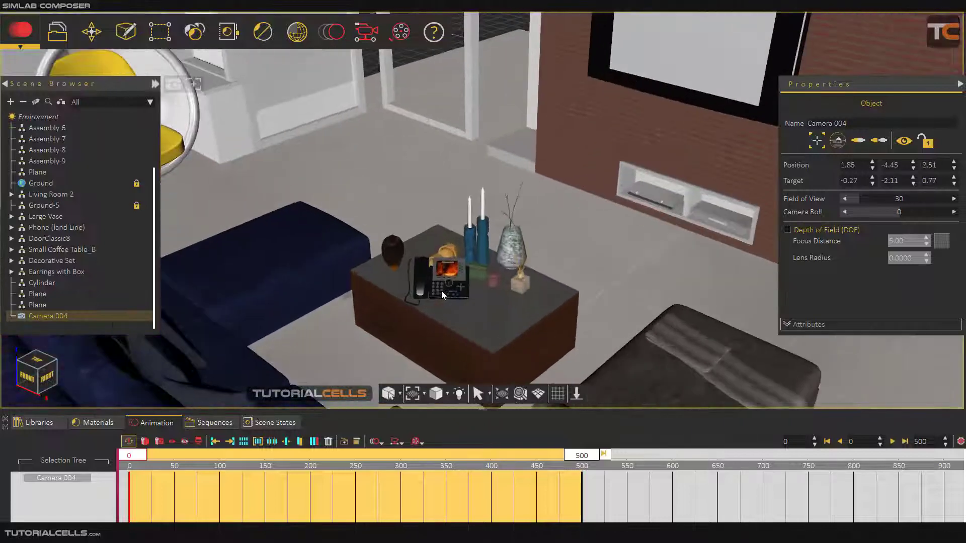
pyautogui.click(816, 140)
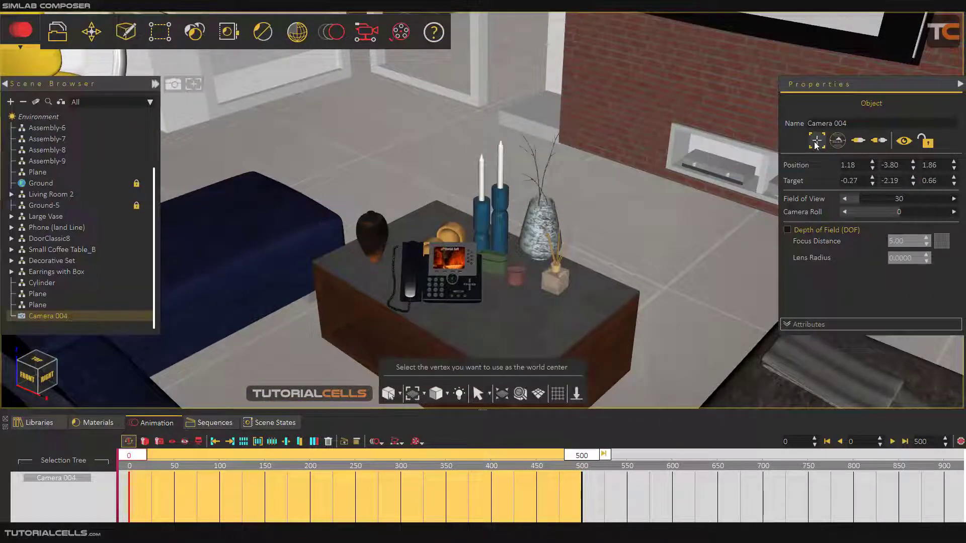
pyautogui.click(444, 263)
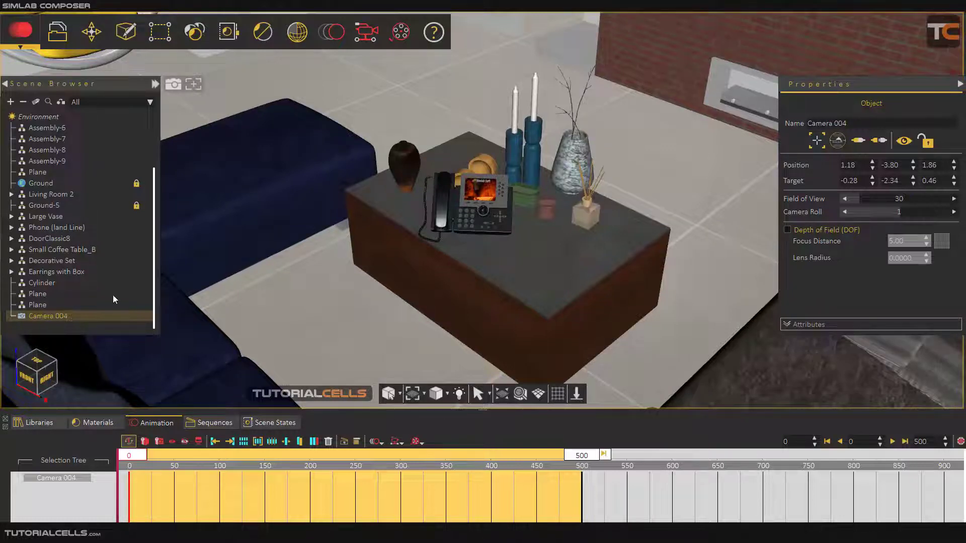
# Create a Round Table motion for the active camera from frame 0 to 500 through 360°, with Auto Ease Out at both the start and end
pyautogui.click(373, 30)
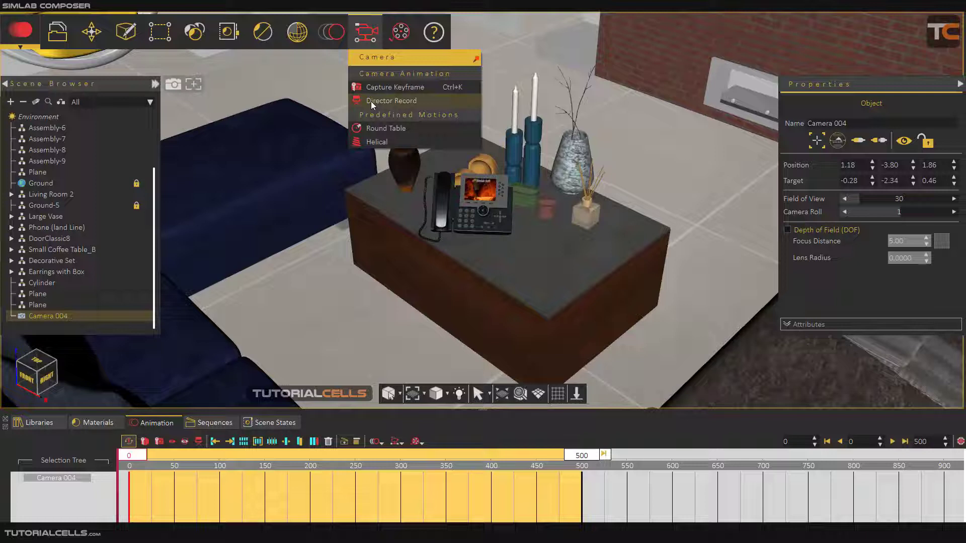
pyautogui.click(380, 132)
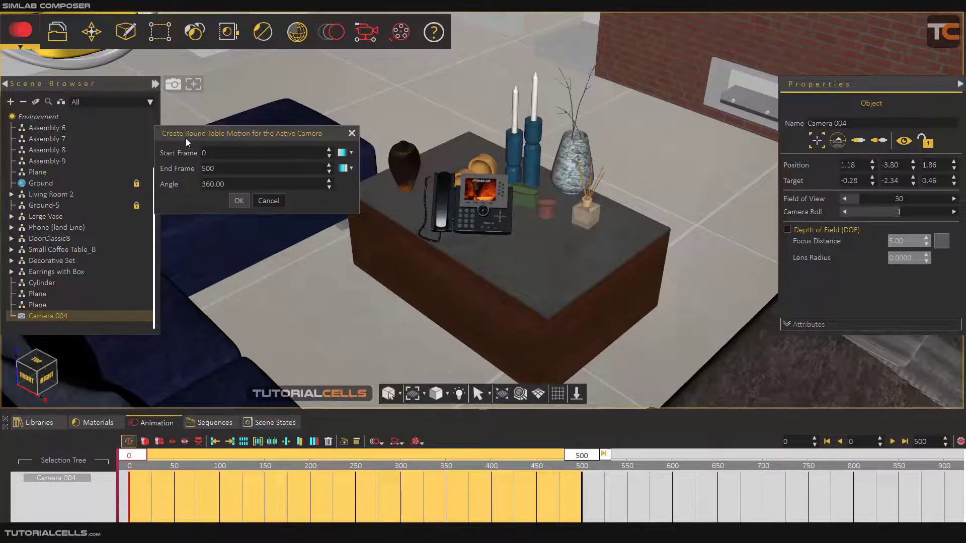
pyautogui.moveTo(186, 139); pyautogui.dragTo(200, 139)
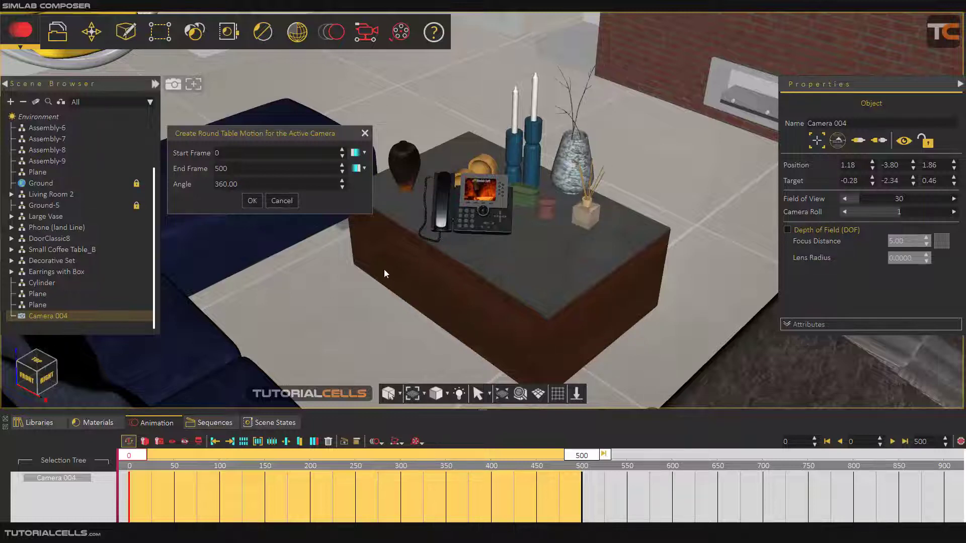
pyautogui.click(365, 153)
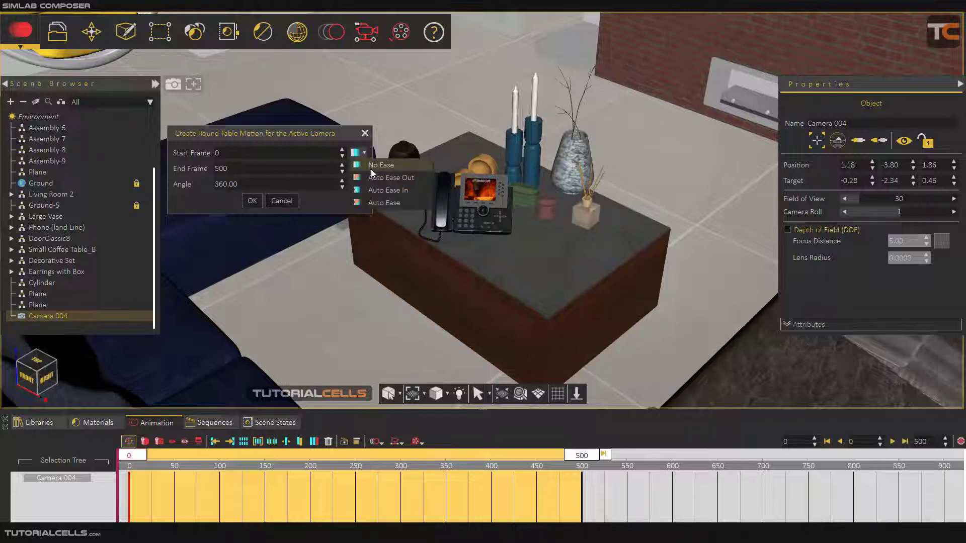
pyautogui.click(372, 172)
pyautogui.click(296, 168)
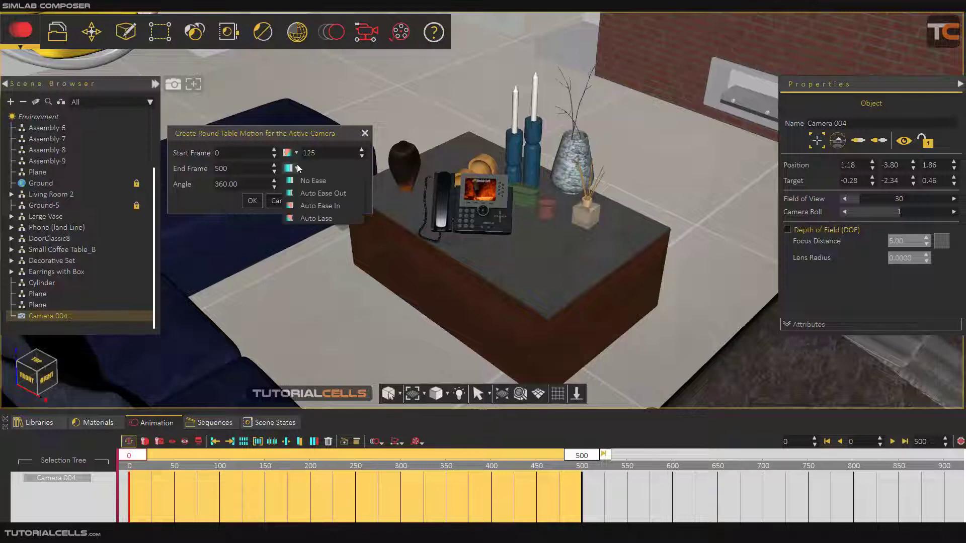
pyautogui.click(309, 191)
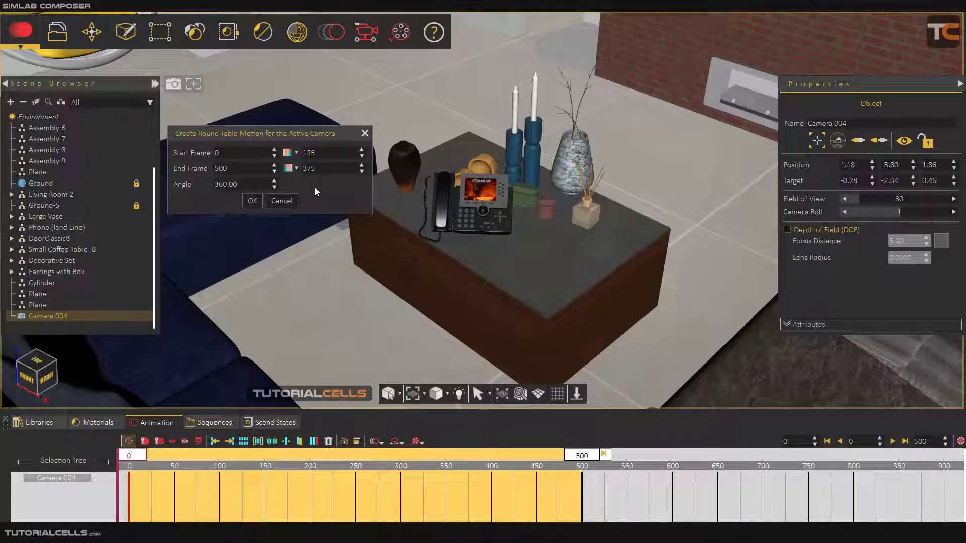
pyautogui.click(252, 200)
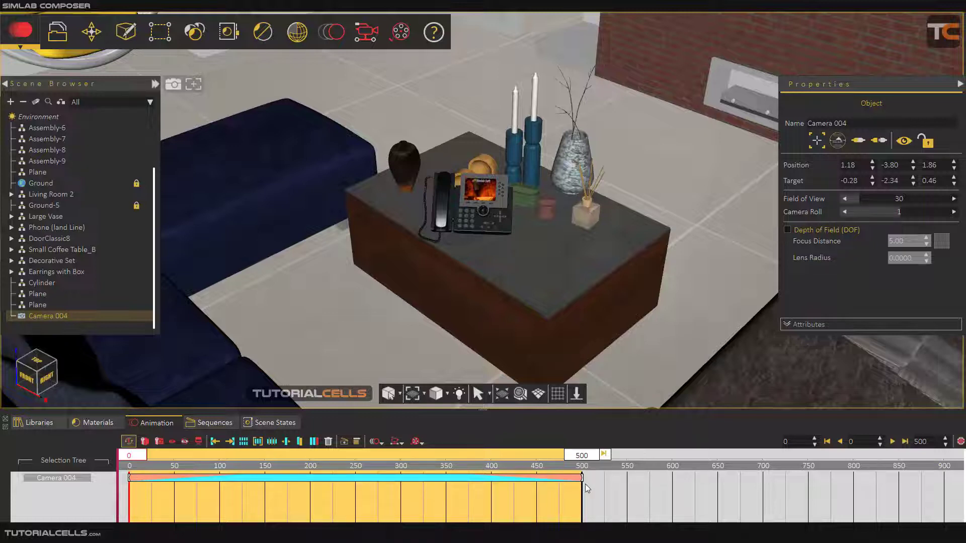
# Preview the start of the round table camera animation, stop it and return to frame 0
pyautogui.click(891, 441)
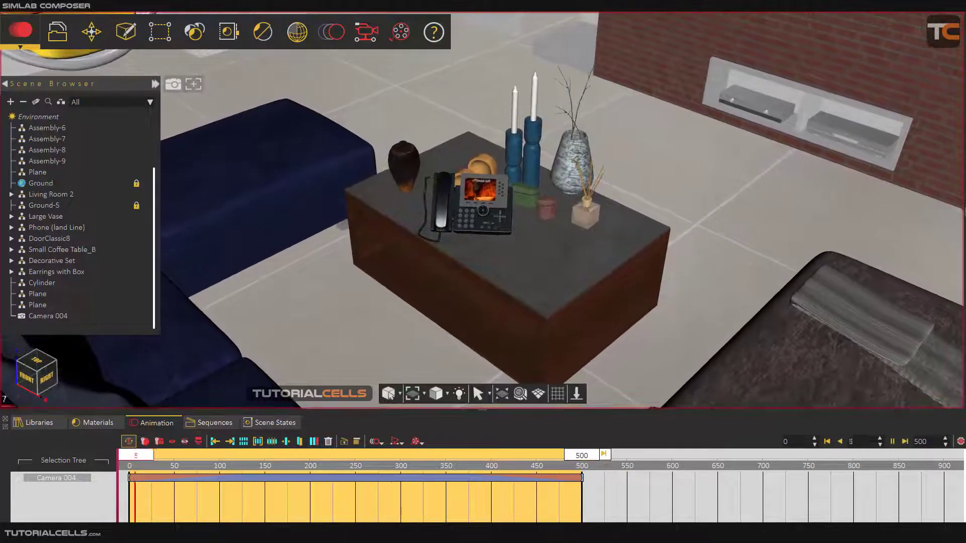
pyautogui.click(892, 442)
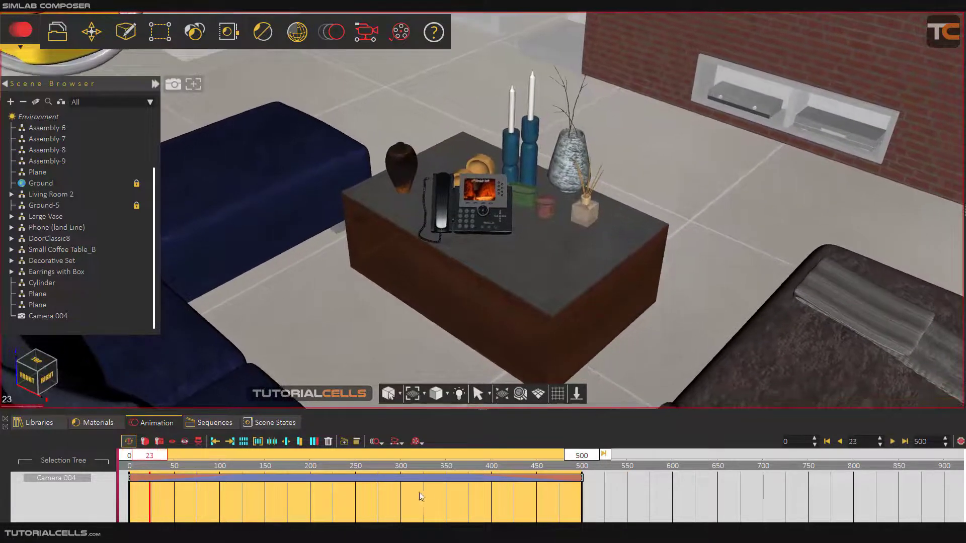
pyautogui.click(826, 441)
# Set the round table motion's start and end easing to No Ease, and delete the motion from the camera's timeline
pyautogui.click(518, 479)
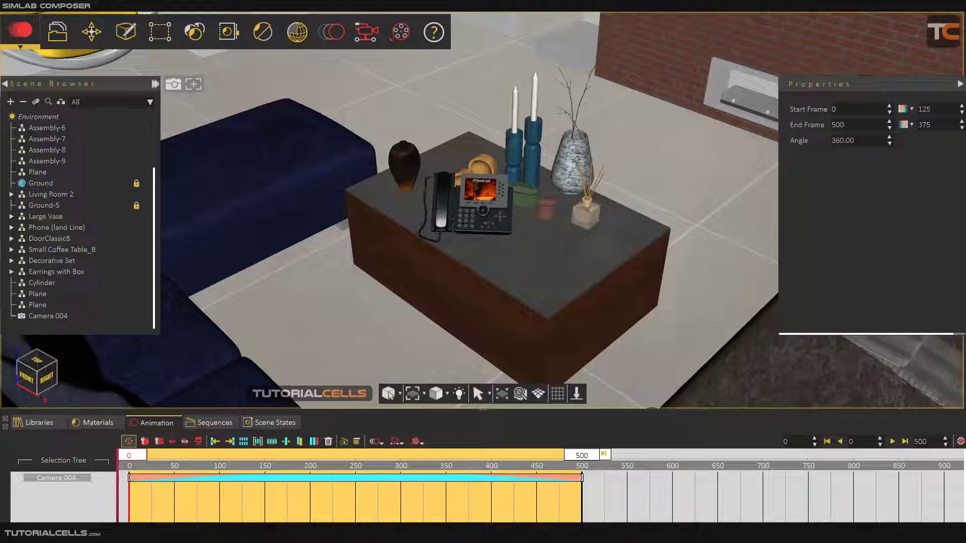
pyautogui.click(911, 109)
pyautogui.click(912, 118)
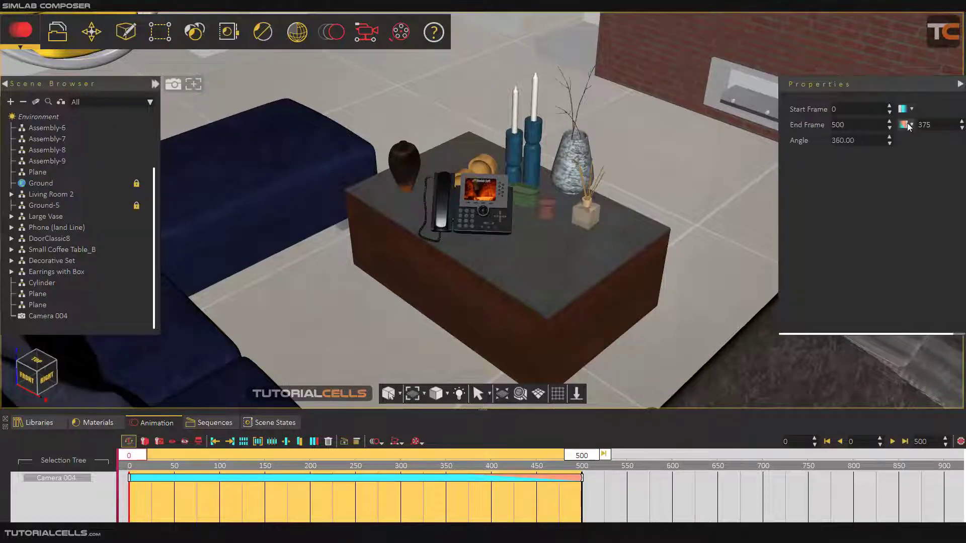
pyautogui.click(910, 125)
pyautogui.click(909, 136)
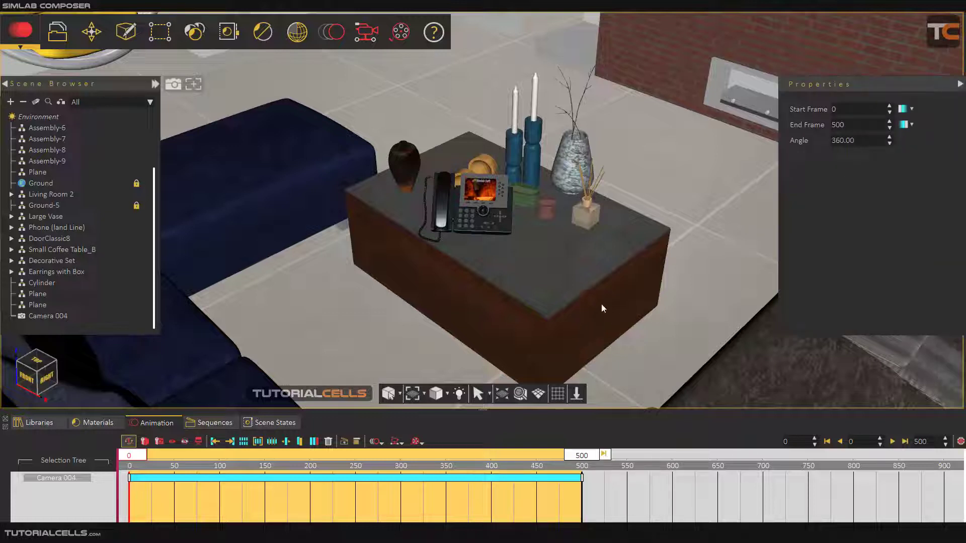
pyautogui.click(417, 475)
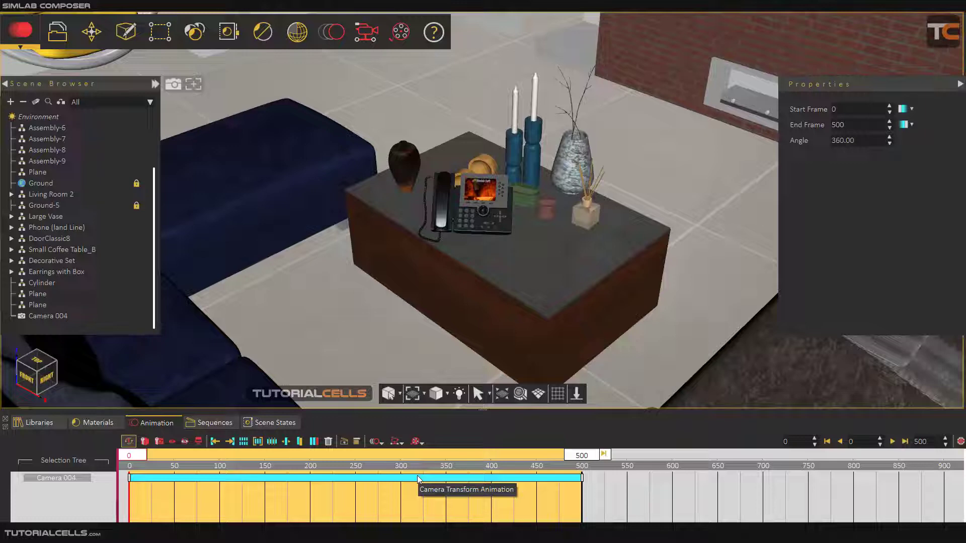
pyautogui.click(417, 477)
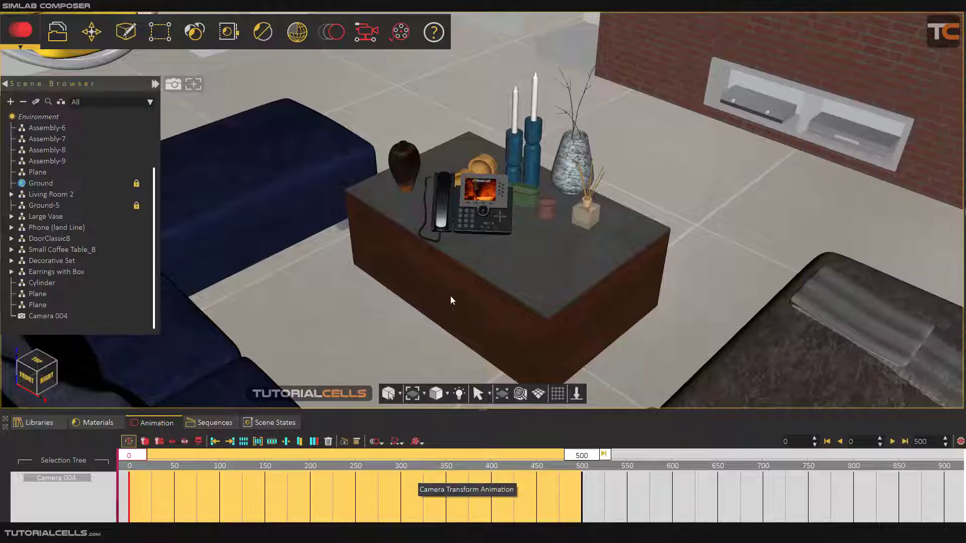
# Pull Camera 004 back to overlook the whole room from above and centre its target on the phone on the coffee table
pyautogui.scroll(-8, 488, 210)
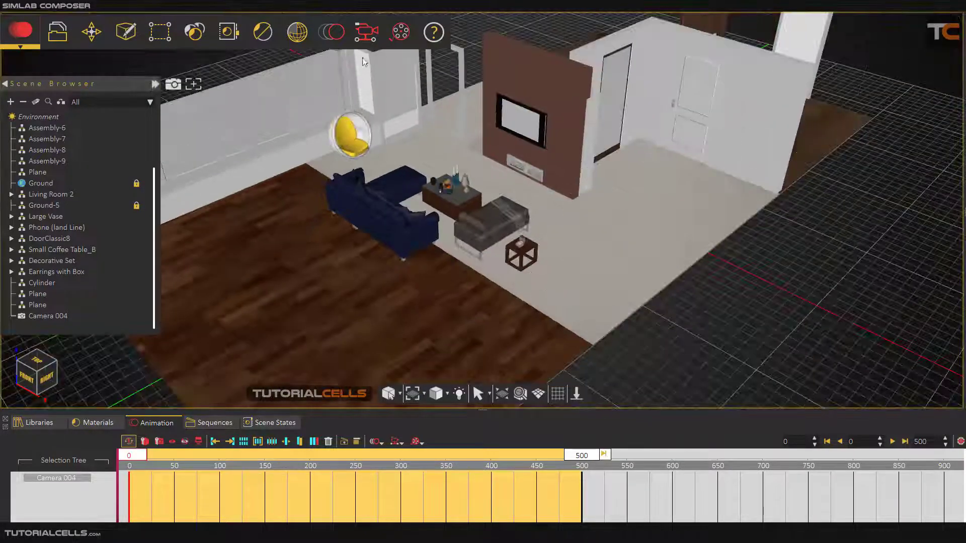
pyautogui.click(366, 32)
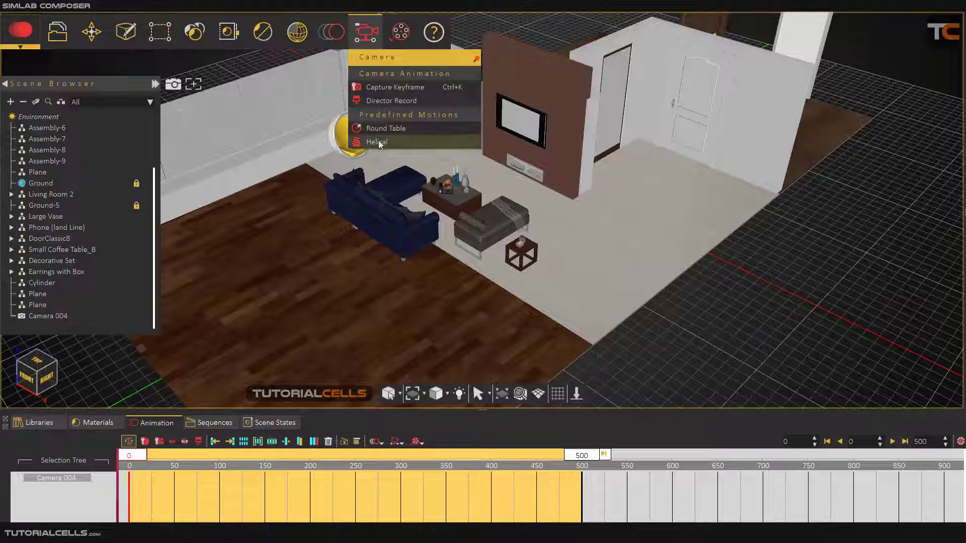
pyautogui.scroll(-10, 453, 231)
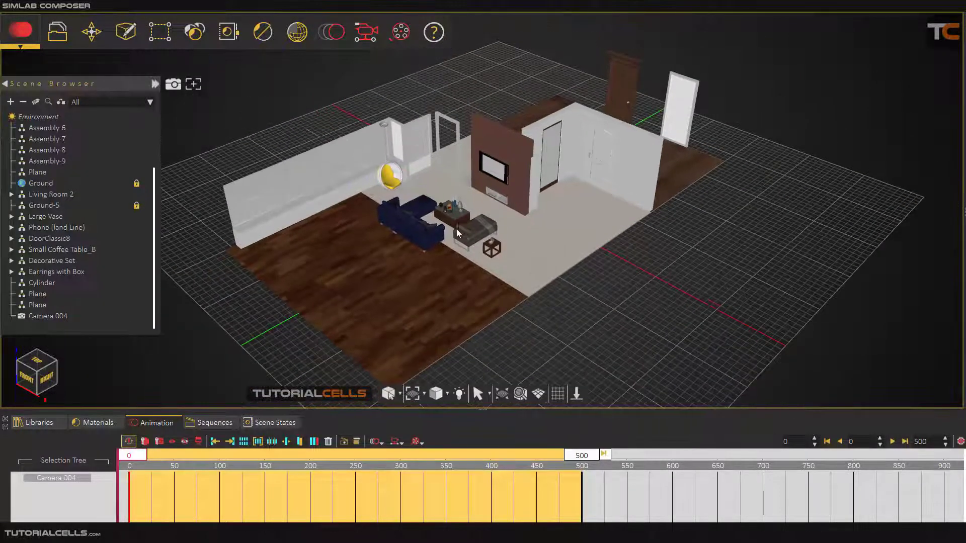
pyautogui.scroll(3, 437, 286)
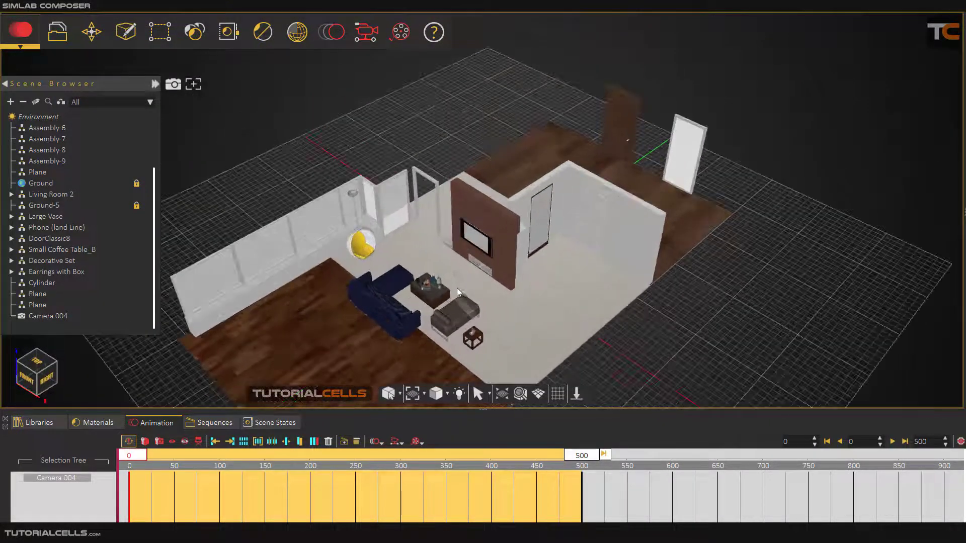
pyautogui.moveTo(451, 299); pyautogui.dragTo(452, 304, button='right')
pyautogui.moveTo(469, 304); pyautogui.dragTo(479, 278, button='middle')
pyautogui.scroll(1, 450, 267)
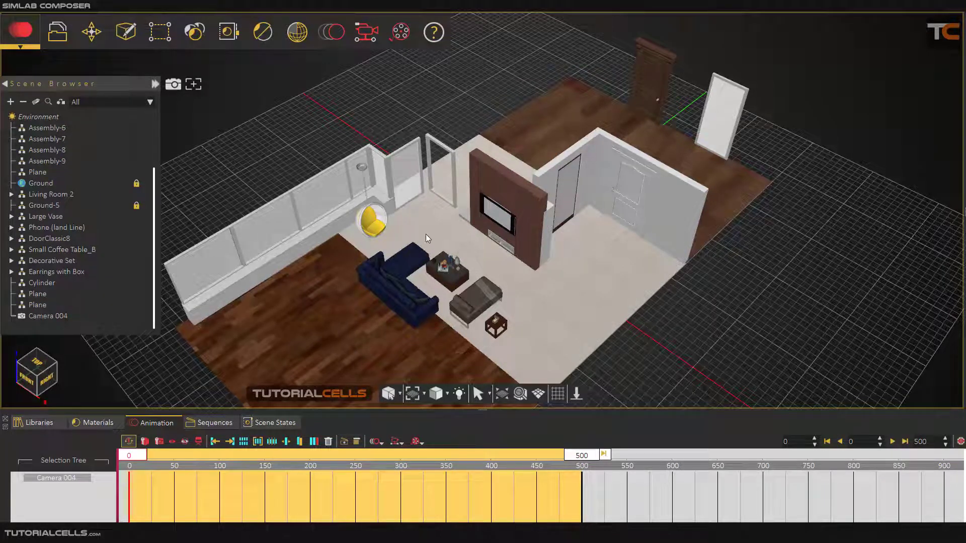
pyautogui.click(58, 316)
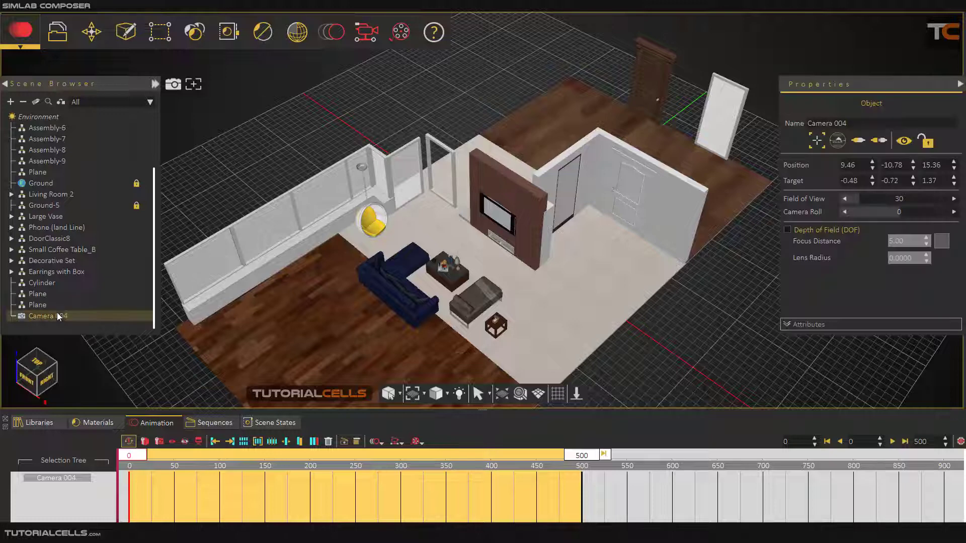
pyautogui.click(816, 140)
pyautogui.click(445, 272)
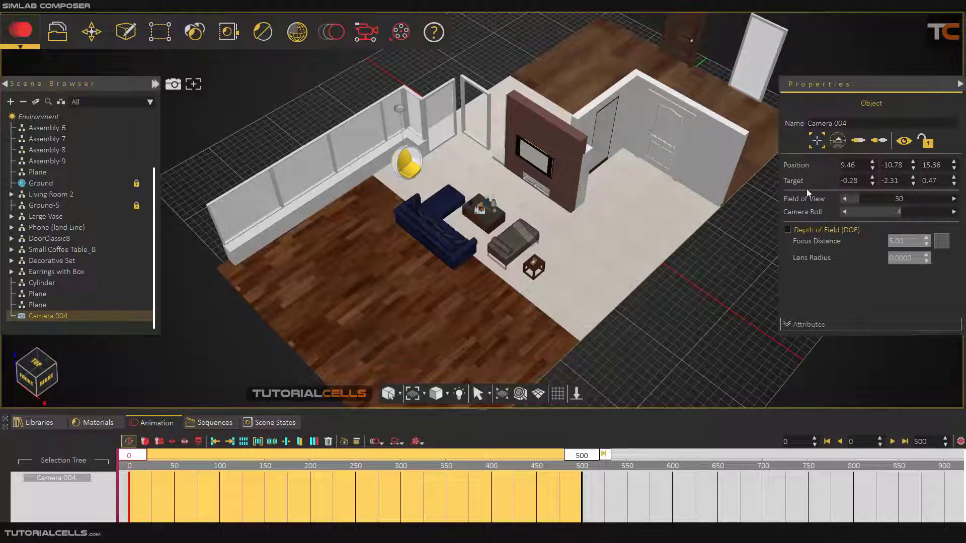
# Create a Helical motion for the active camera from frame 0 to 500 with an angle of 360°
pyautogui.click(365, 33)
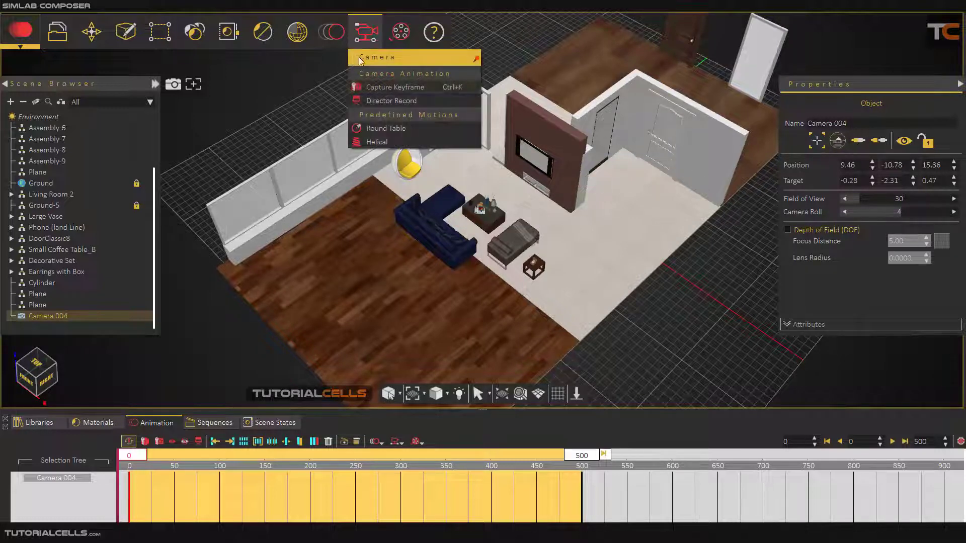
pyautogui.click(376, 142)
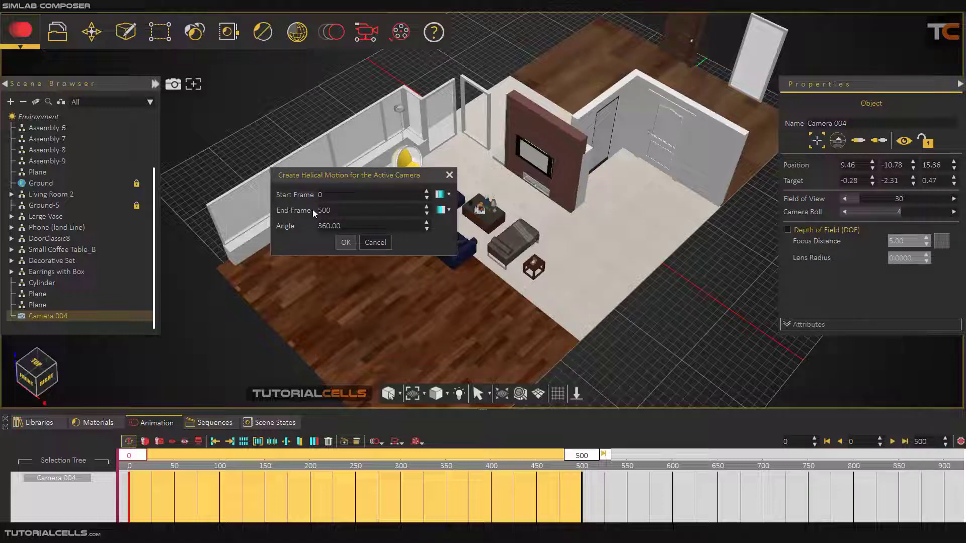
pyautogui.click(346, 243)
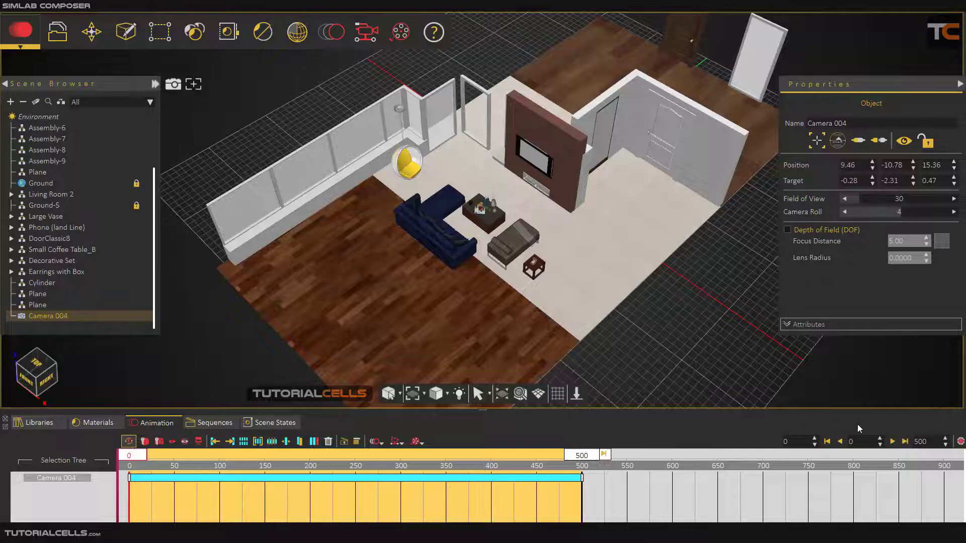
# Preview the helical camera animation and review the render settings for capturing it, closing them without rendering
pyautogui.click(891, 441)
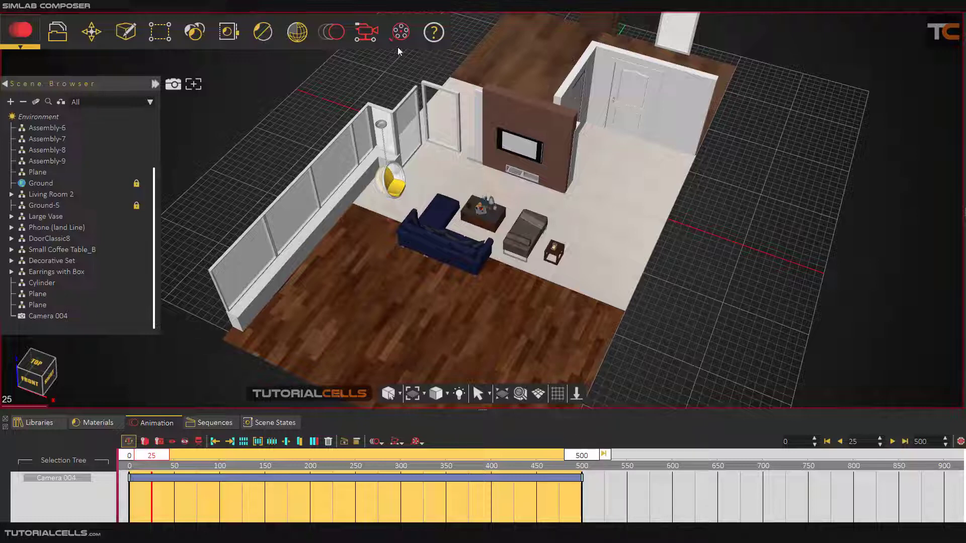
pyautogui.moveTo(398, 39)
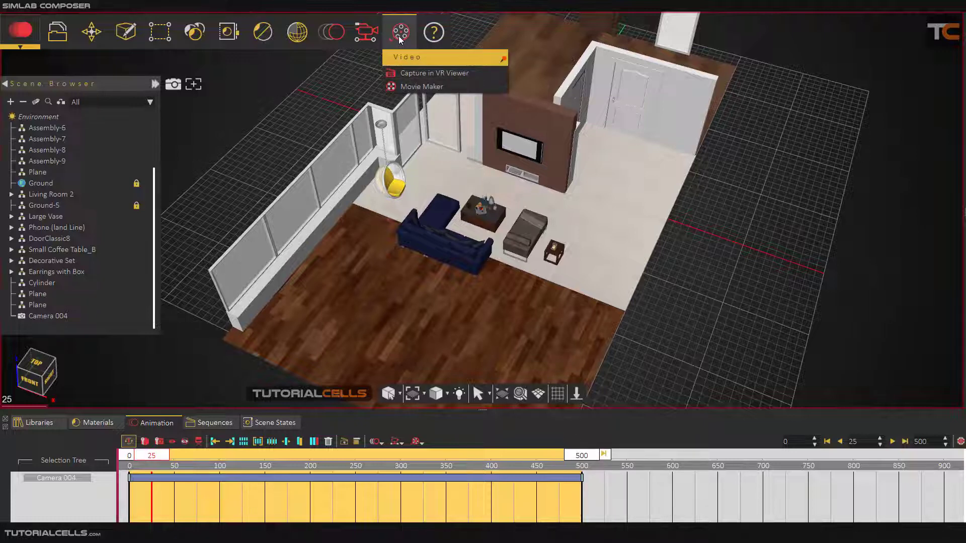
pyautogui.click(409, 77)
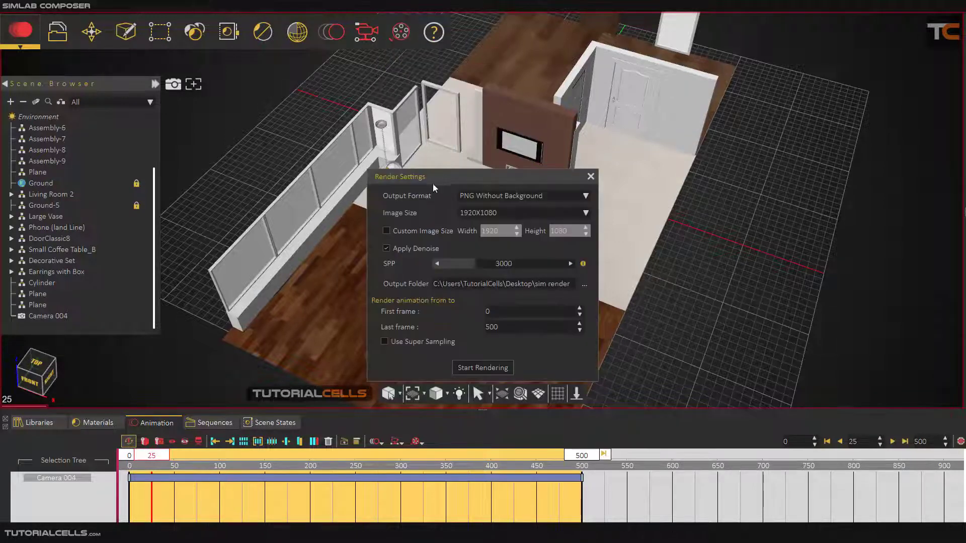
pyautogui.moveTo(433, 184); pyautogui.dragTo(482, 164)
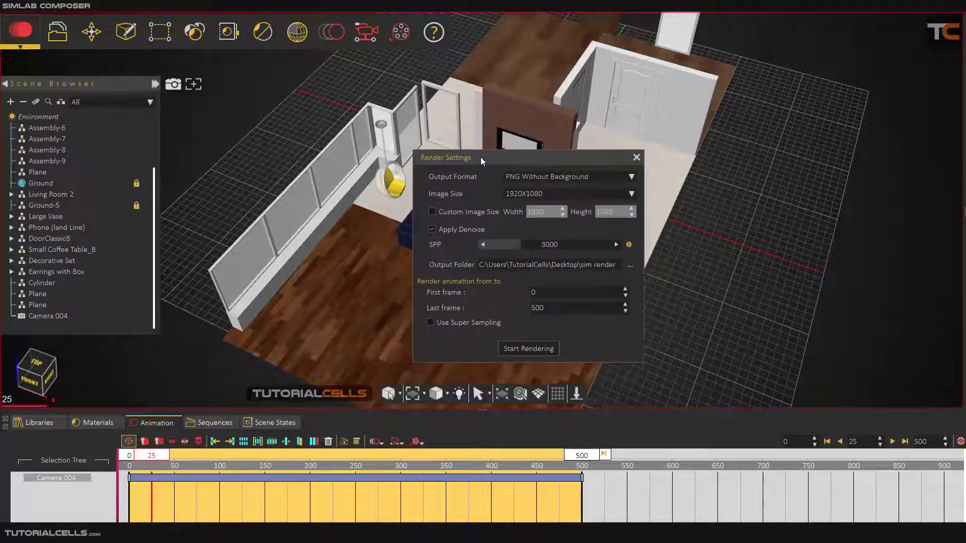
pyautogui.click(639, 156)
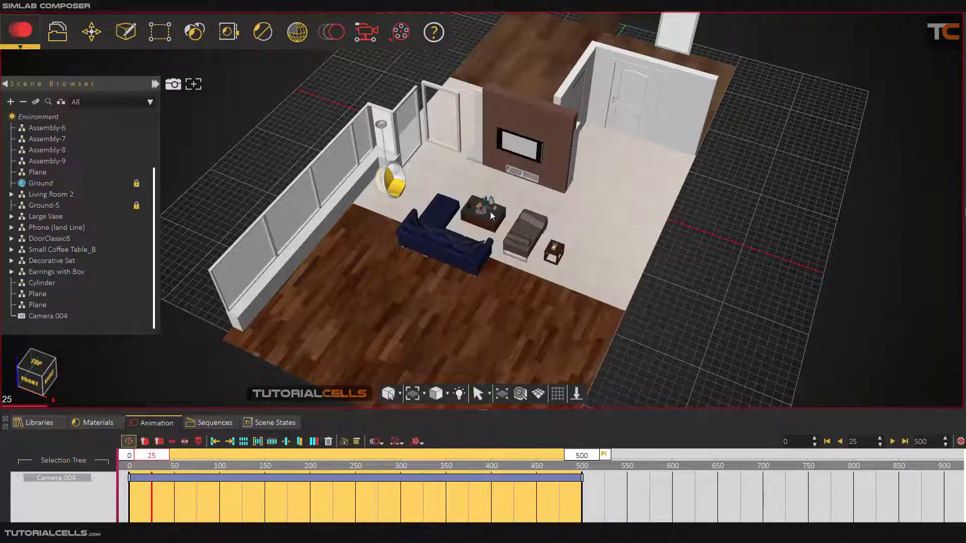
# Open Movie Maker, review its input folder and video quality choices, and keep the quality at Maximum
pyautogui.click(398, 32)
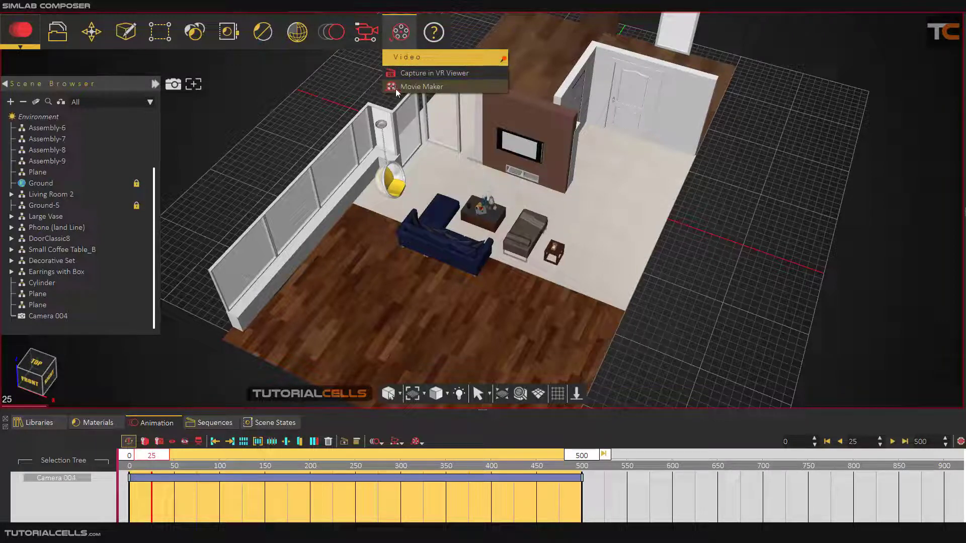
pyautogui.click(396, 89)
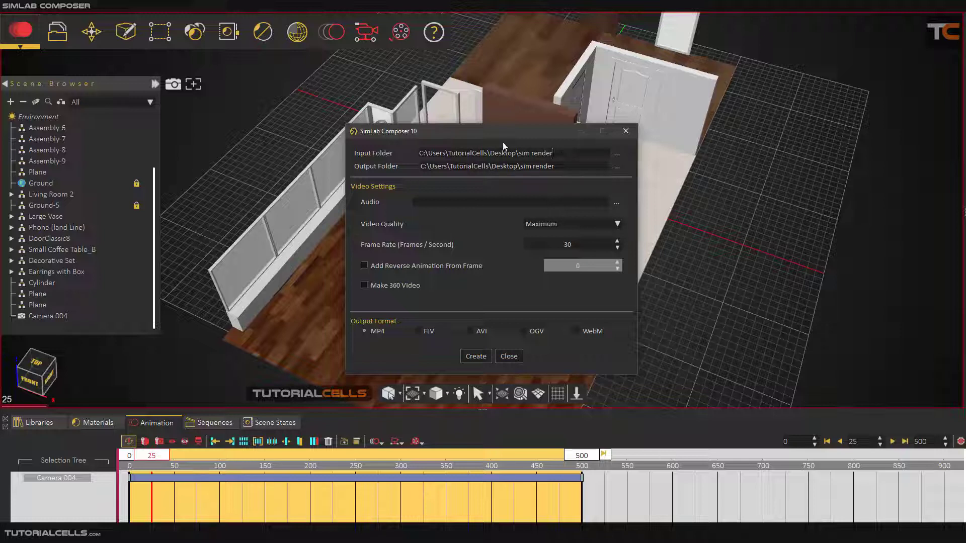
pyautogui.moveTo(503, 137); pyautogui.dragTo(505, 133)
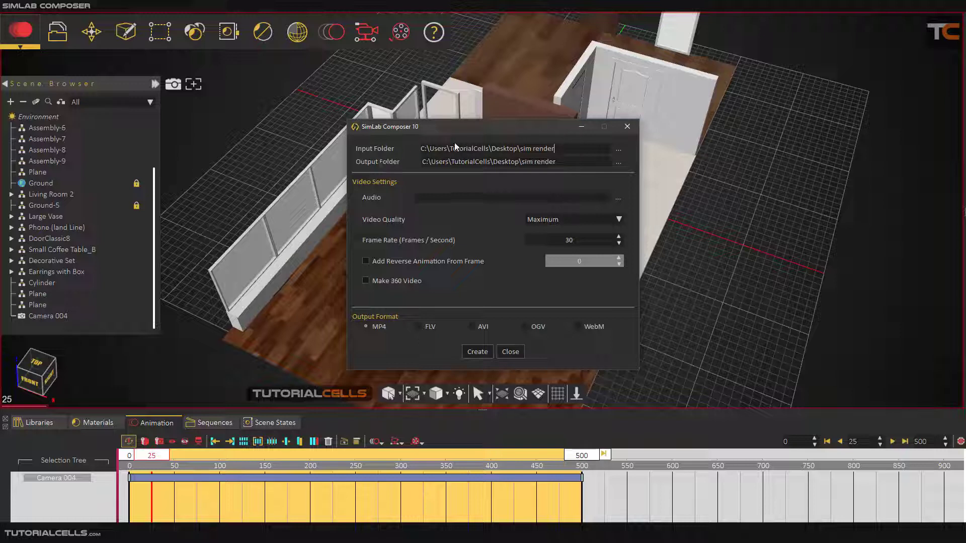
pyautogui.click(554, 149)
pyautogui.click(525, 220)
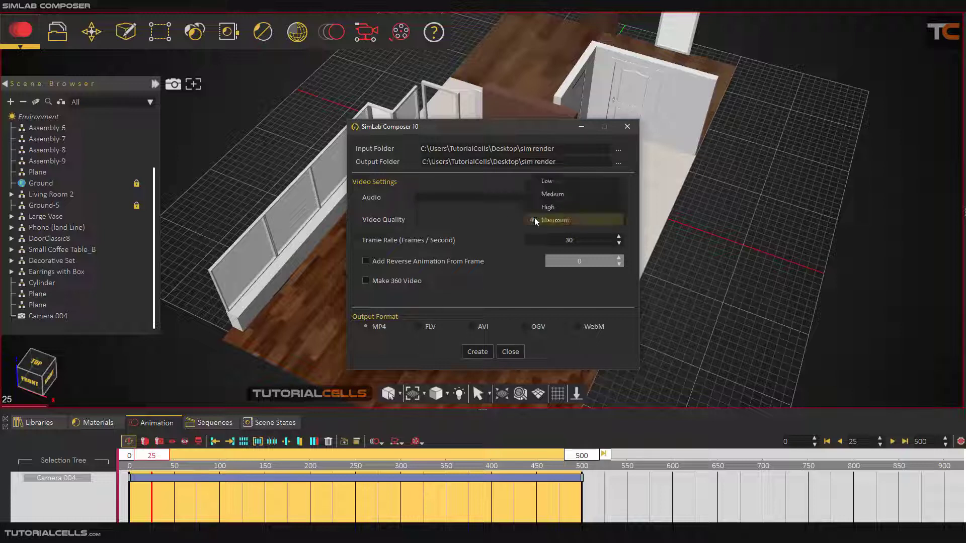
pyautogui.click(537, 220)
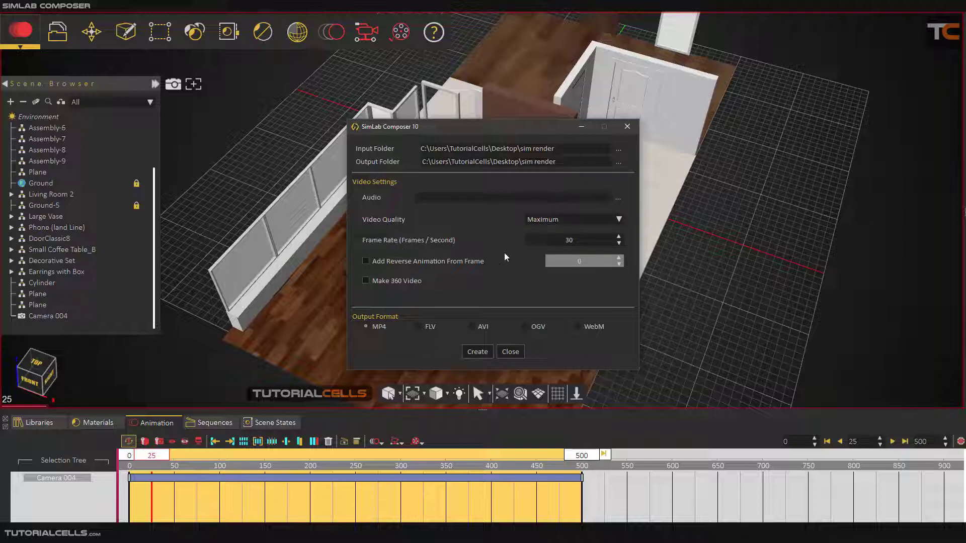
# Try a movie frame rate of 60, set it back to 30 frames per second, and close Movie Maker without creating a video
pyautogui.doubleClick(569, 240)
pyautogui.write('60')
pyautogui.doubleClick(574, 241)
pyautogui.write('30')
pyautogui.click(503, 353)
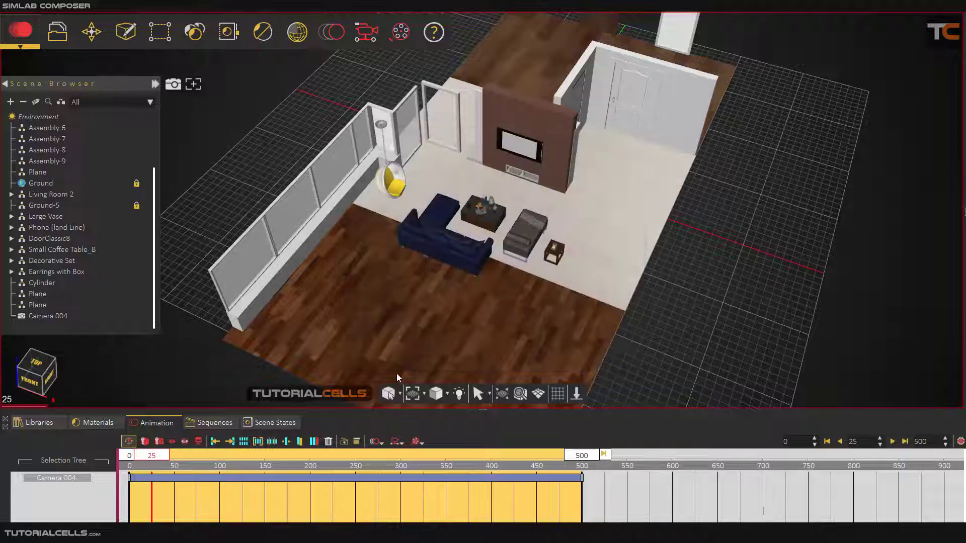
pyautogui.moveTo(476, 328); pyautogui.dragTo(456, 245)
pyautogui.scroll(3, 457, 241)
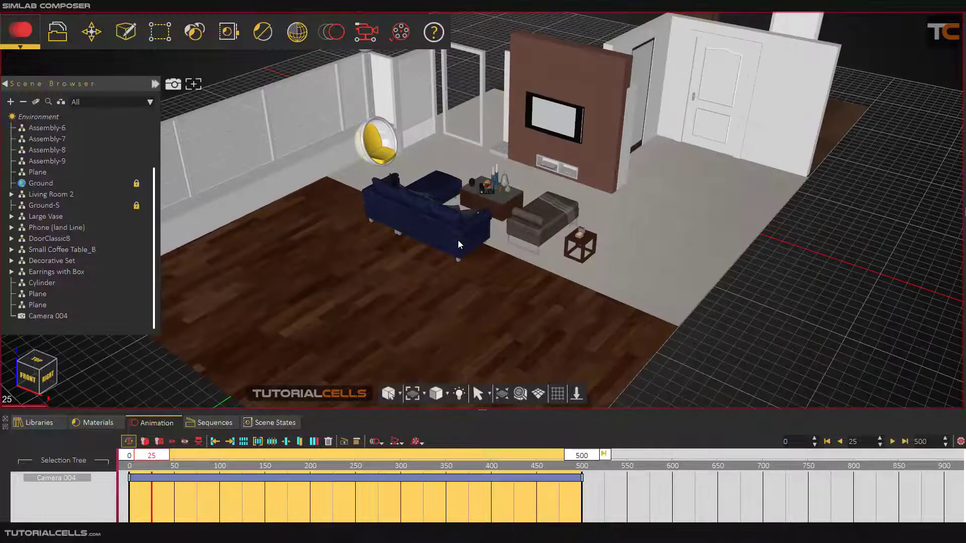
pyautogui.moveTo(496, 257); pyautogui.dragTo(514, 315, button='middle')
pyautogui.scroll(3, 513, 311)
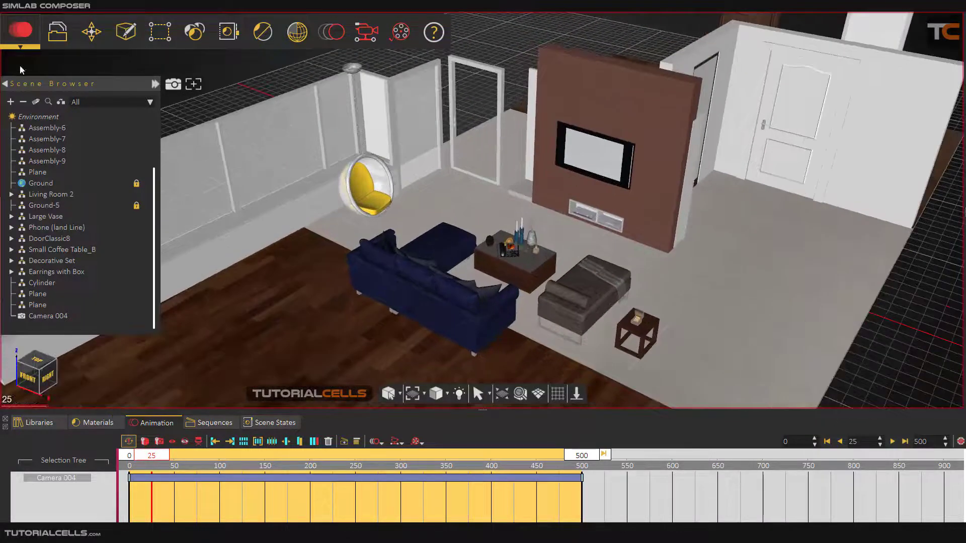
pyautogui.click(23, 33)
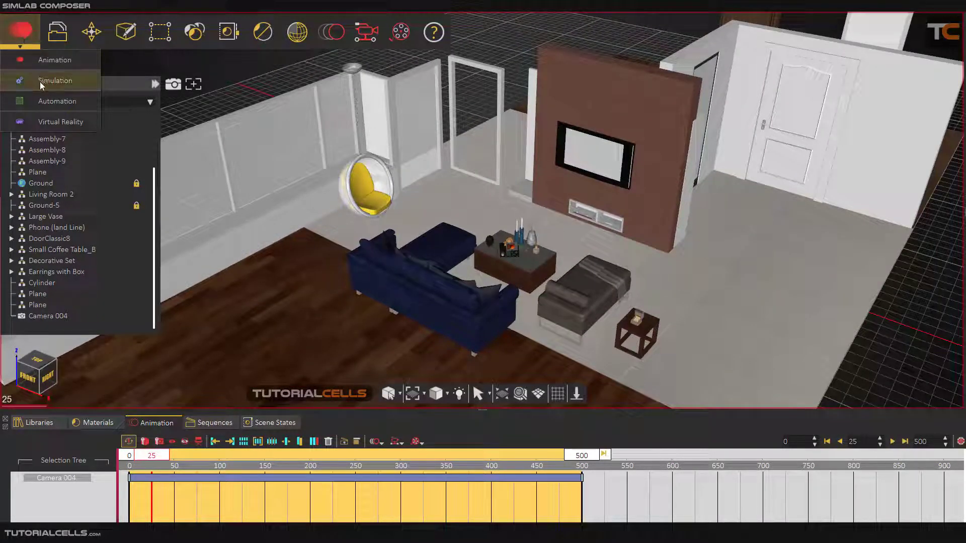
pyautogui.click(452, 273)
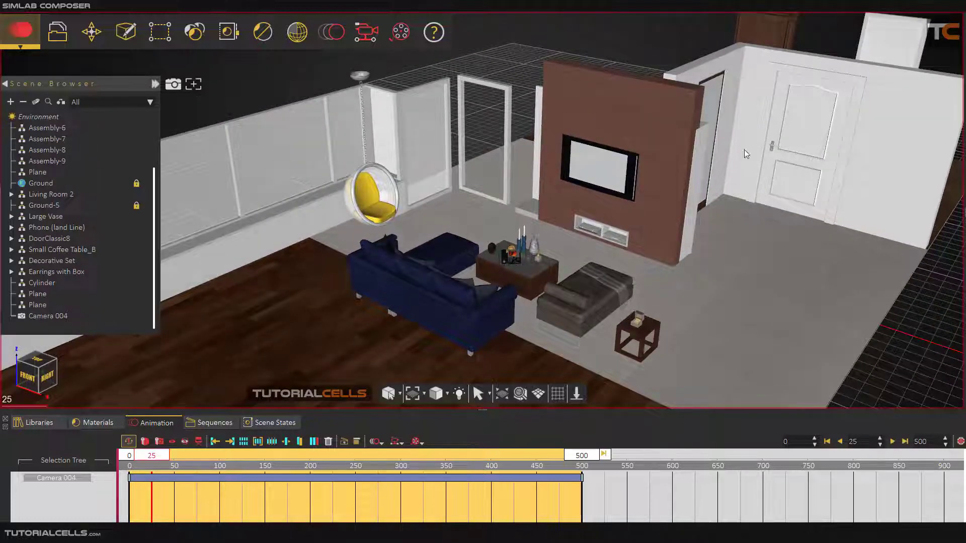